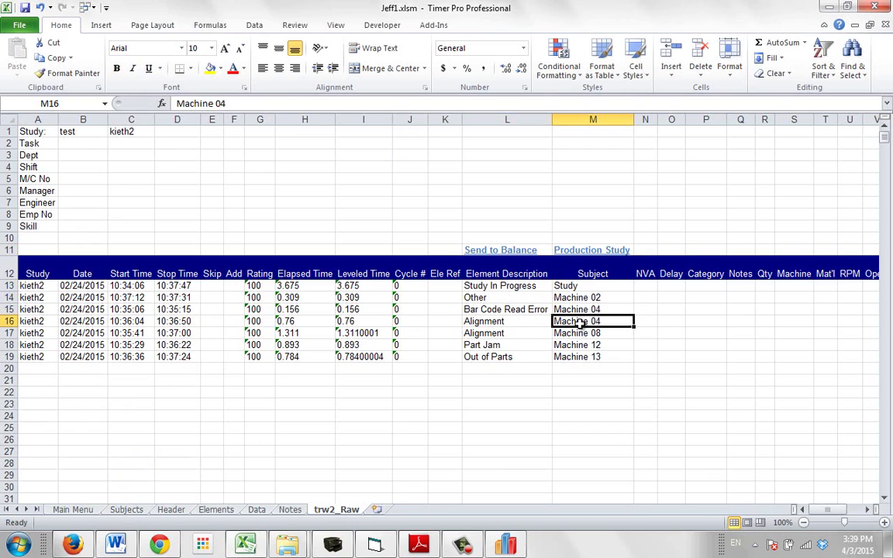
Step: Step through the machine subject entries down to Machine 13, then the Study In Progress element
left_click(577, 333)
left_click(566, 345)
left_click(570, 356)
left_click(503, 287)
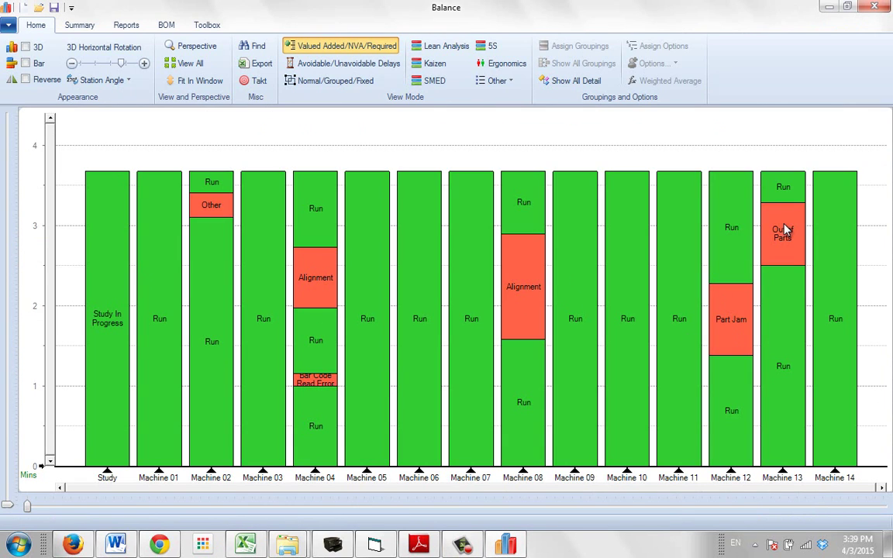
Step: Switch to the raw study workbook's Subjects sheet and select the list of study subjects
key("alt+F4")
left_click(126, 511)
left_click_drag(44, 143, 63, 308)
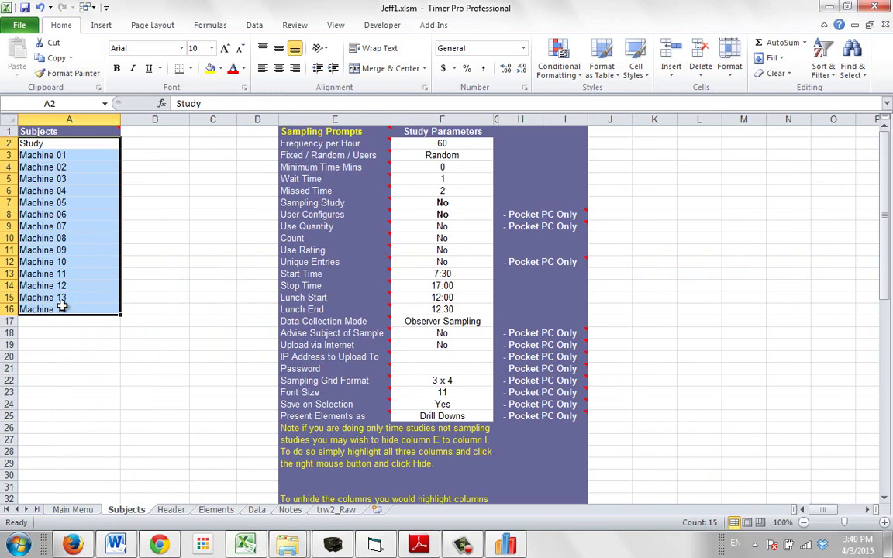
Step: Minimize the workbook and the Balance chart, then relaunch BalanceNE from the desktop
left_click(828, 8)
left_click(828, 7)
double_click(810, 334)
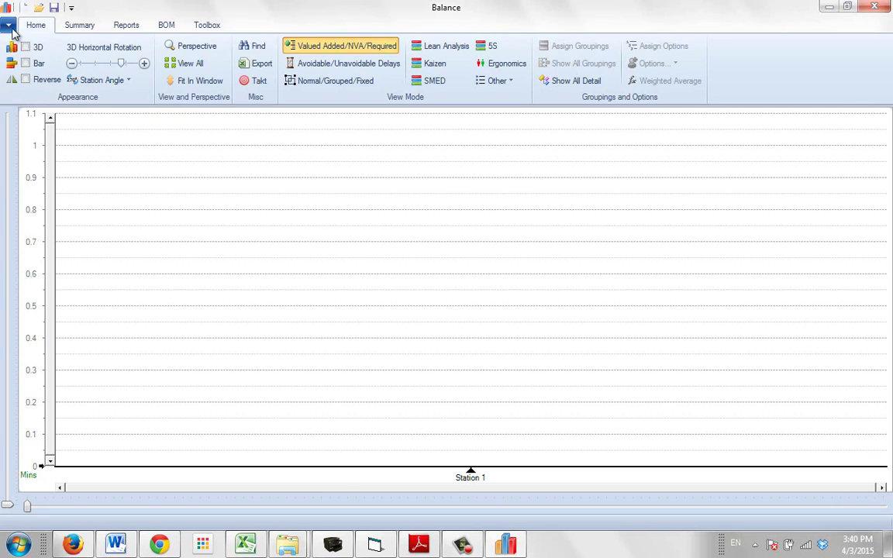
Step: Start a new production study from the Balance application menu's Import list
left_click(9, 26)
mouse_move(39, 136)
left_click(231, 388)
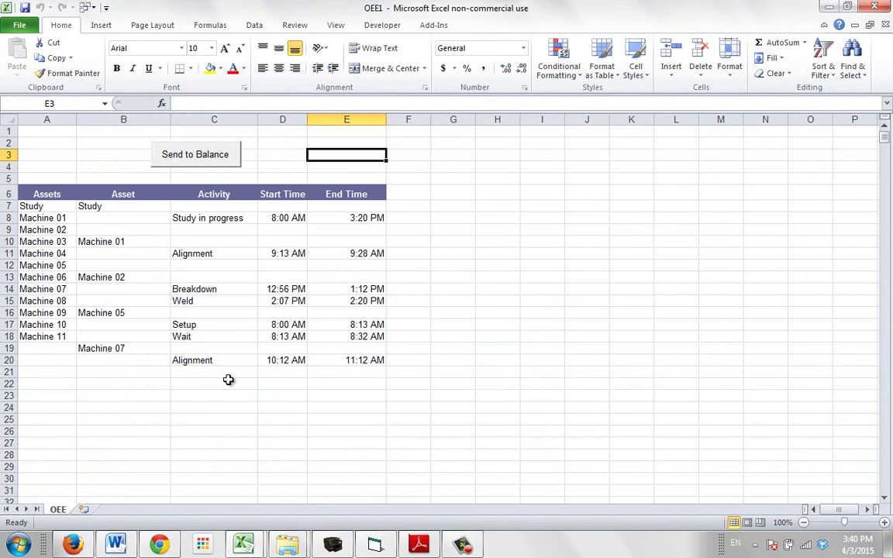
left_click(52, 205)
left_click_drag(56, 218, 68, 337)
left_click(242, 544)
left_click(229, 499)
left_click_drag(54, 155, 60, 307)
left_click(341, 510)
left_click(243, 545)
left_click(268, 486)
left_click_drag(60, 205, 63, 345)
left_click(127, 204)
left_click(194, 220)
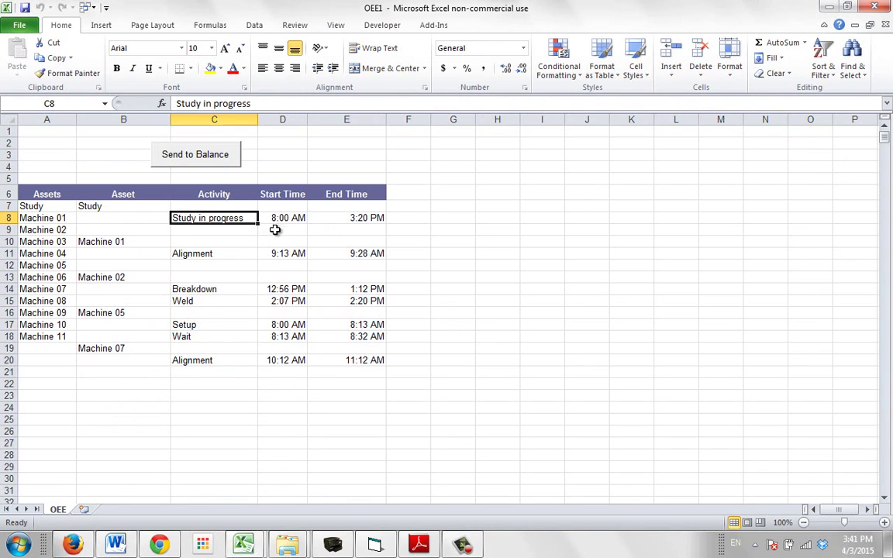
left_click(283, 218)
left_click(374, 218)
left_click(94, 241)
left_click(187, 257)
left_click(284, 254)
left_click(371, 256)
left_click(107, 277)
left_click(203, 290)
left_click(276, 290)
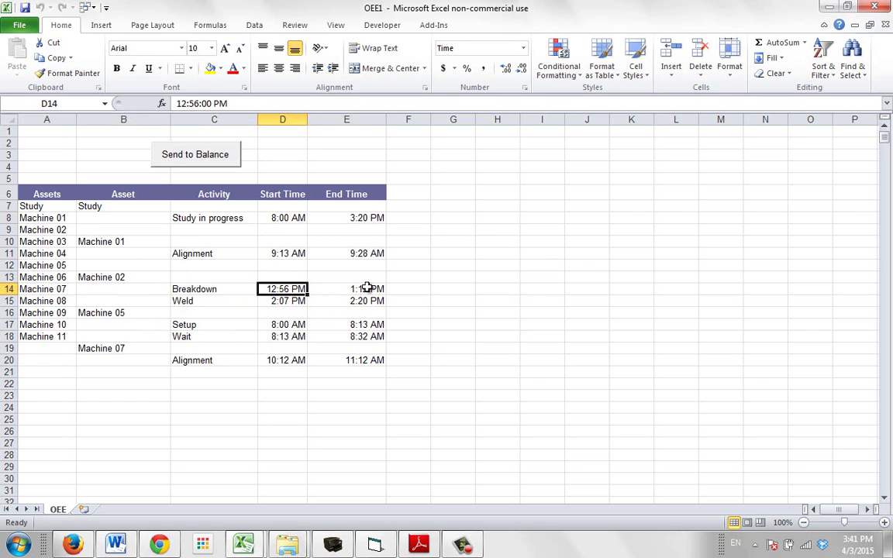
left_click(365, 289)
left_click(233, 303)
left_click(380, 301)
left_click(294, 303)
left_click(110, 313)
left_click(185, 327)
Step: Minimize both Excel workbooks and relaunch BalanceNE from the desktop
left_click(828, 11)
left_click(746, 8)
double_click(809, 327)
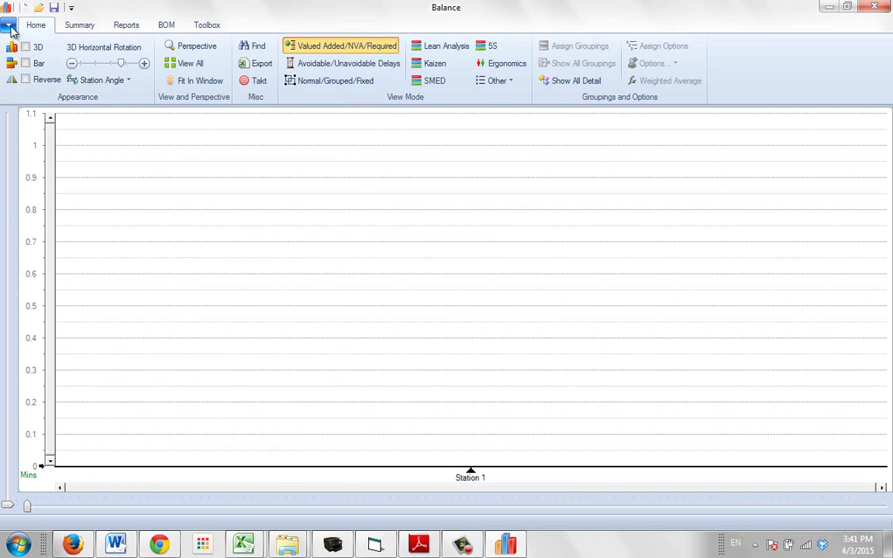
Step: Open Options > General from the Balance application menu
left_click(9, 27)
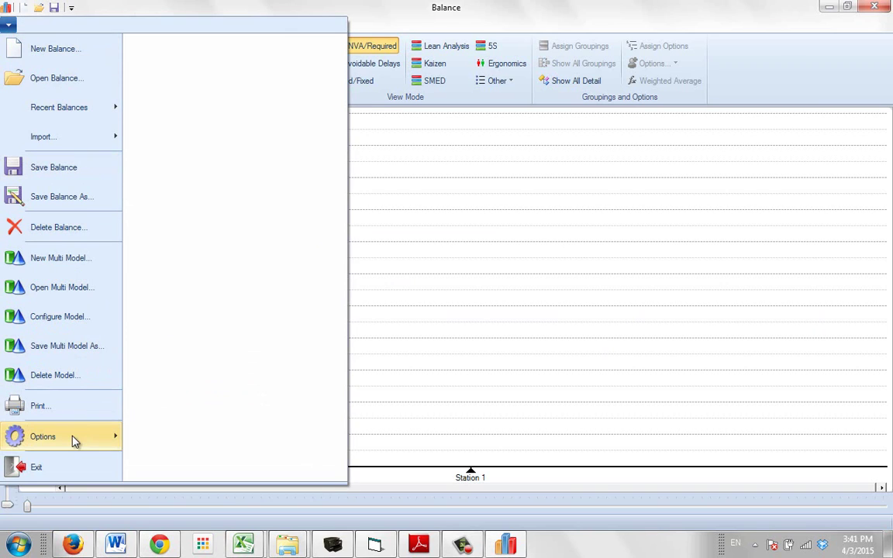
mouse_move(74, 440)
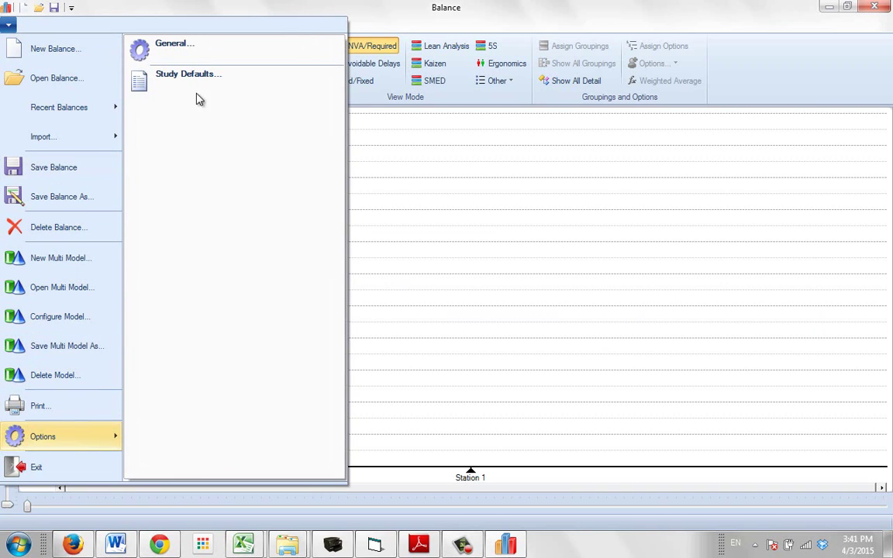
left_click(195, 49)
Step: Close Options, send the OEE1 workbook's stoppage data to Balance, and cancel Held Activities
left_click(566, 158)
left_click(243, 545)
mouse_move(243, 545)
left_click(291, 479)
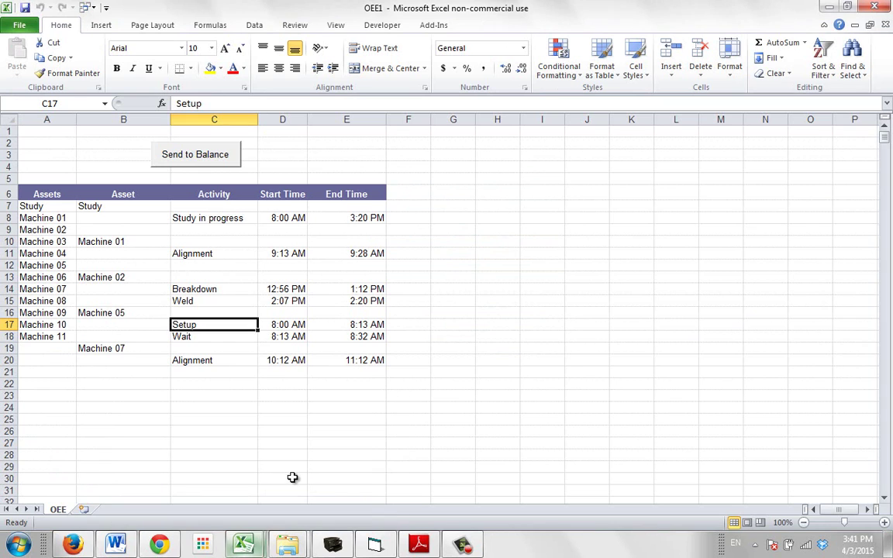
left_click(206, 158)
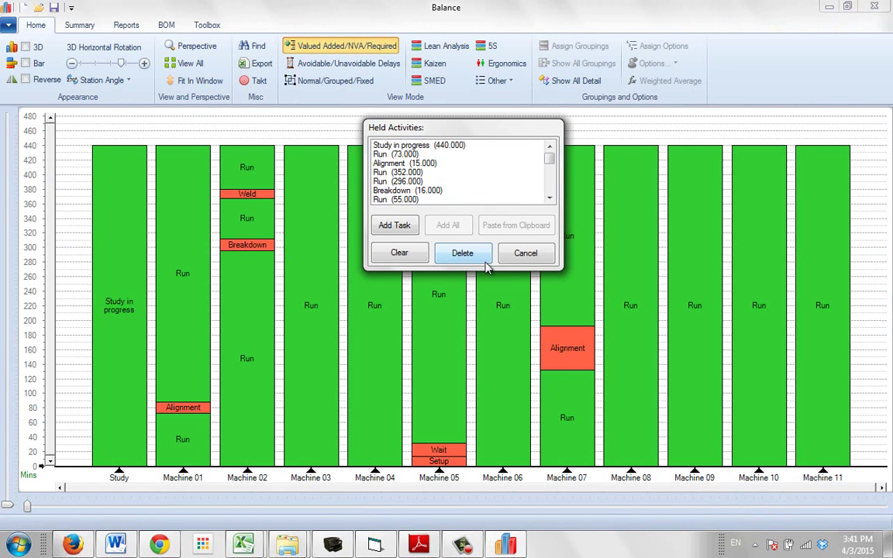
left_click(523, 253)
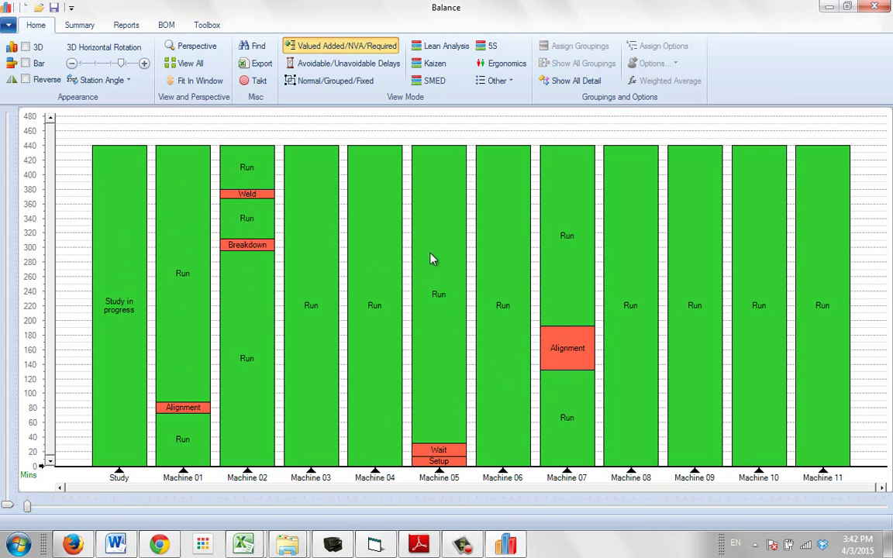
Step: Export the production study data to Excel from the Reports tab
left_click(124, 25)
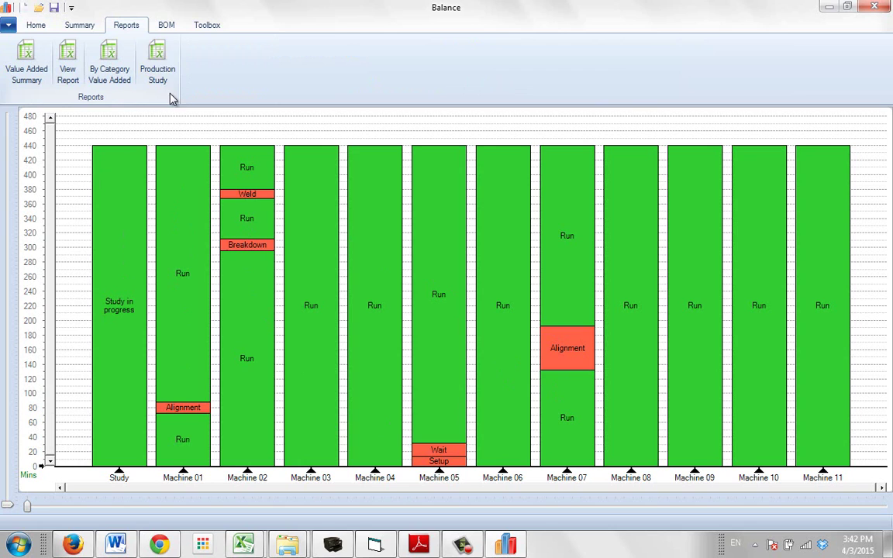
left_click(156, 61)
left_click(650, 379)
Step: Return to the OEE1 workbook and select the Study and Machine 01 to Machine 11 assets
mouse_move(242, 546)
left_click(188, 482)
left_click(47, 207)
left_click_drag(24, 219, 68, 337)
Step: Enter asset Machine 10 in B21 and activity Parts Out in C22
left_click(94, 207)
left_click(177, 218)
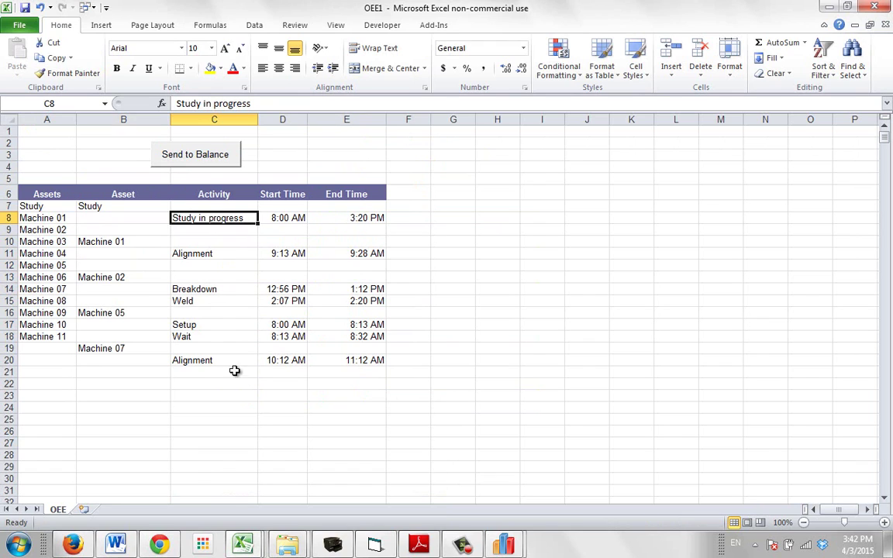
left_click(105, 373)
type("Machine 10")
key("Tab")
key("Down")
type("P")
key("Tab")
Step: Set the stoppage times to 11:32 AM start in D22 and 12:05 PM end in E22
type("11")
key("Tab")
key("shift+Tab")
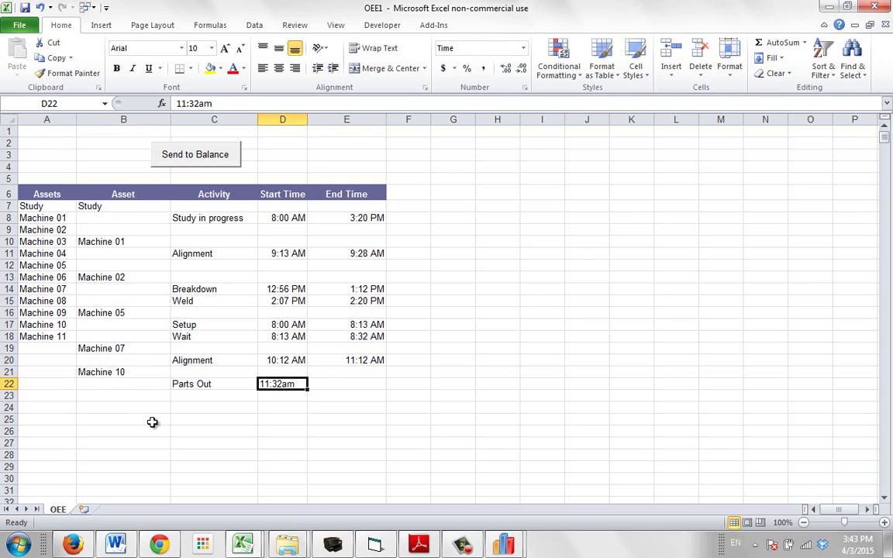
left_click(355, 386)
type("12:05 PM")
key("Return")
left_click(300, 387)
type("11")
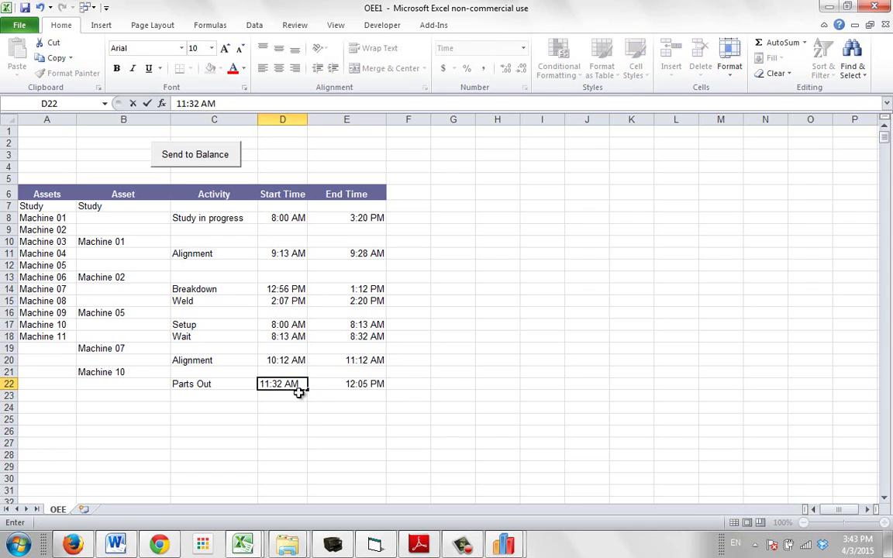
key("Return")
Step: Close the export window and the Balance program
mouse_move(504, 545)
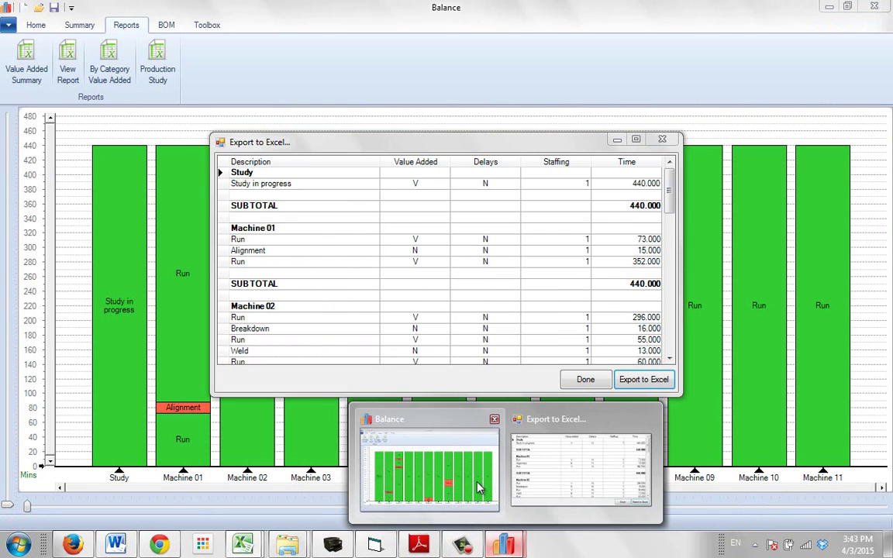
left_click(480, 489)
left_click(671, 138)
mouse_move(752, 221)
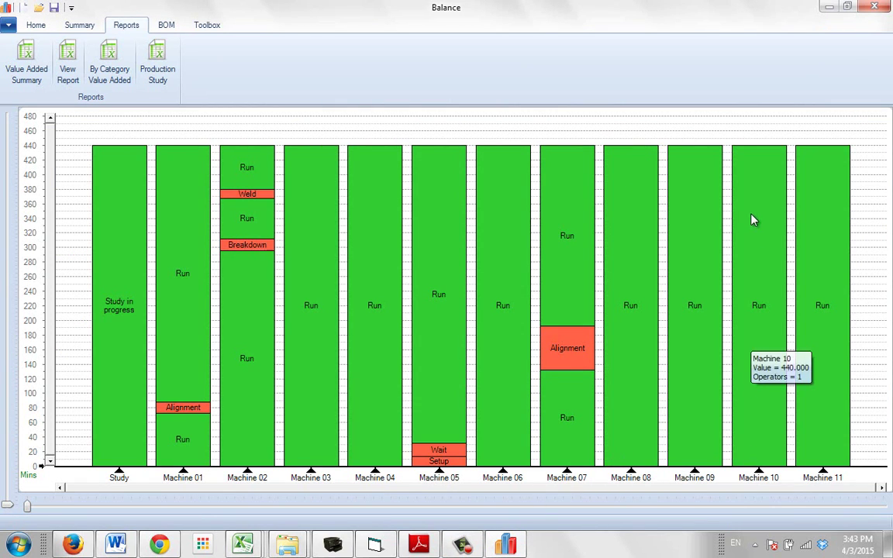
left_click(873, 7)
Step: Send the updated OEE data to Balance and cancel the Held Activities dialog
left_click(441, 476)
left_click(199, 157)
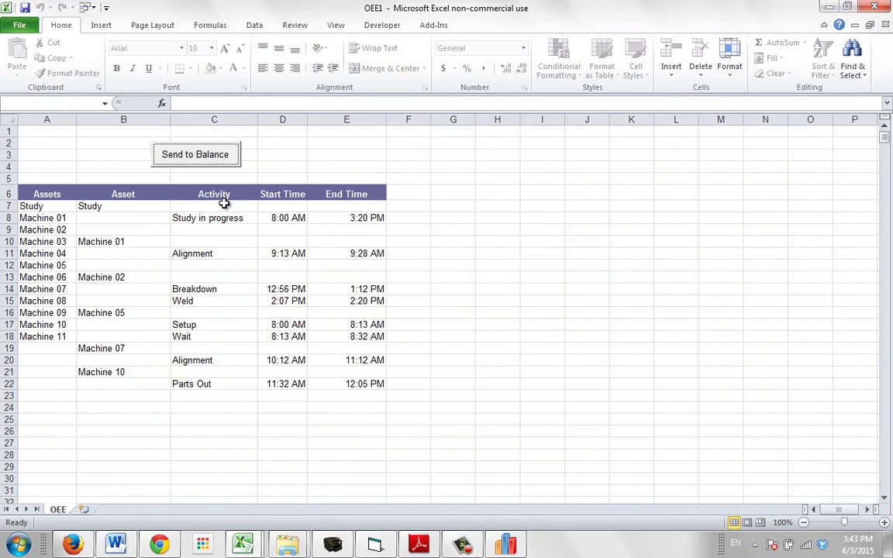
left_click(464, 547)
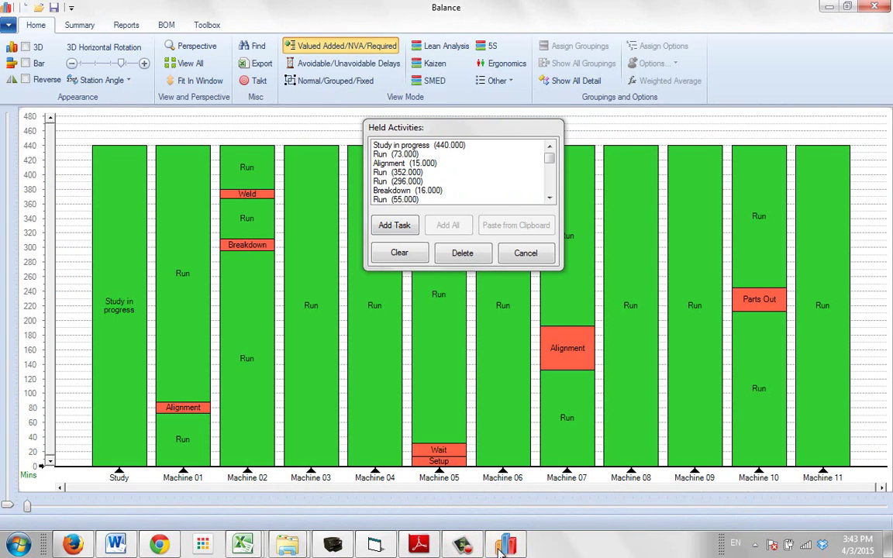
left_click(526, 254)
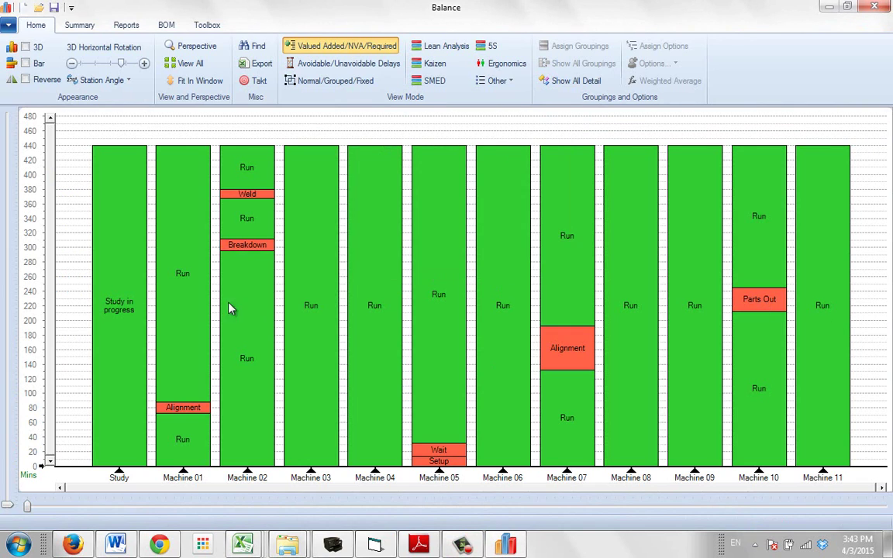